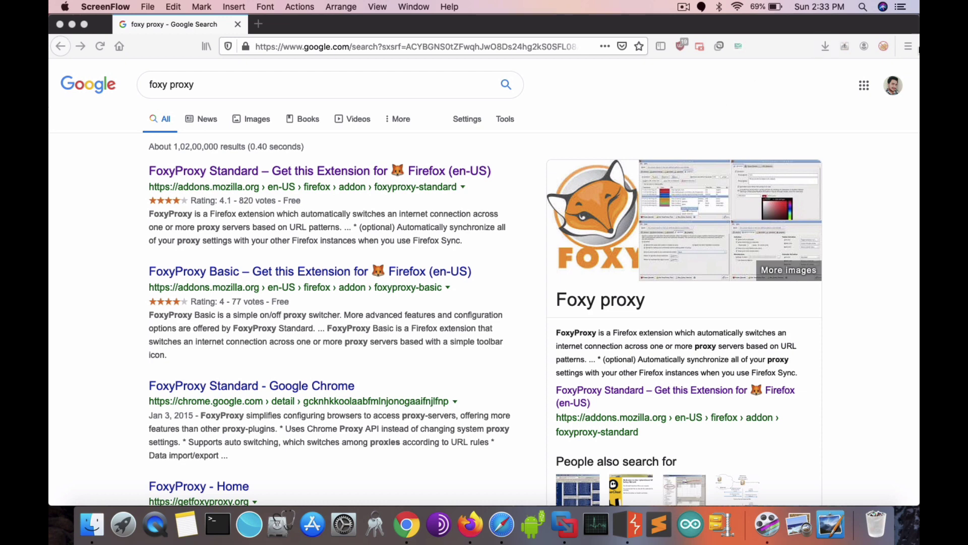
Open Firefox's network connection settings to examine the proxy configuration options.
{"action": "left_click", "coordinate": [909, 46]}
{"action": "left_click", "coordinate": [908, 46]}
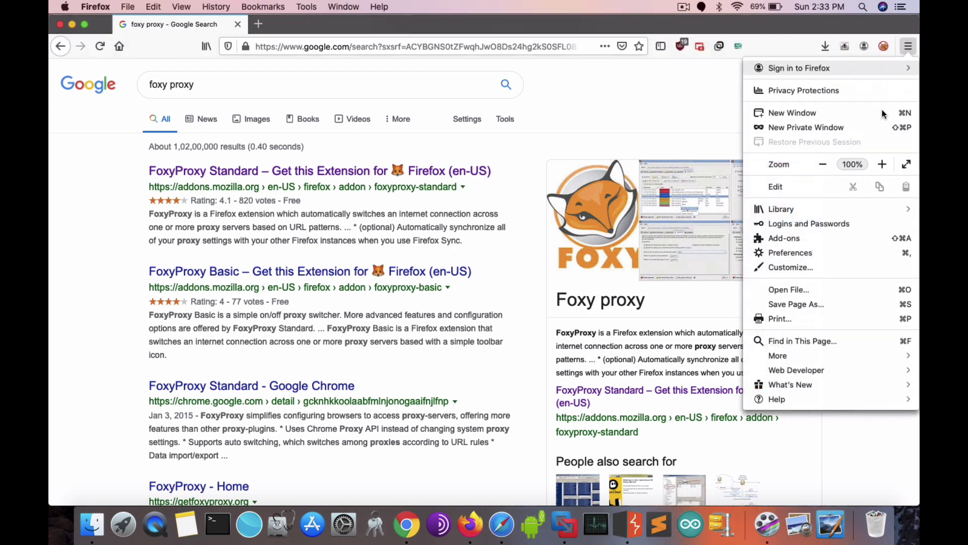
{"action": "left_click", "coordinate": [801, 252]}
{"action": "scroll", "coordinate": [549, 337], "scroll_direction": "down", "scroll_amount": 10}
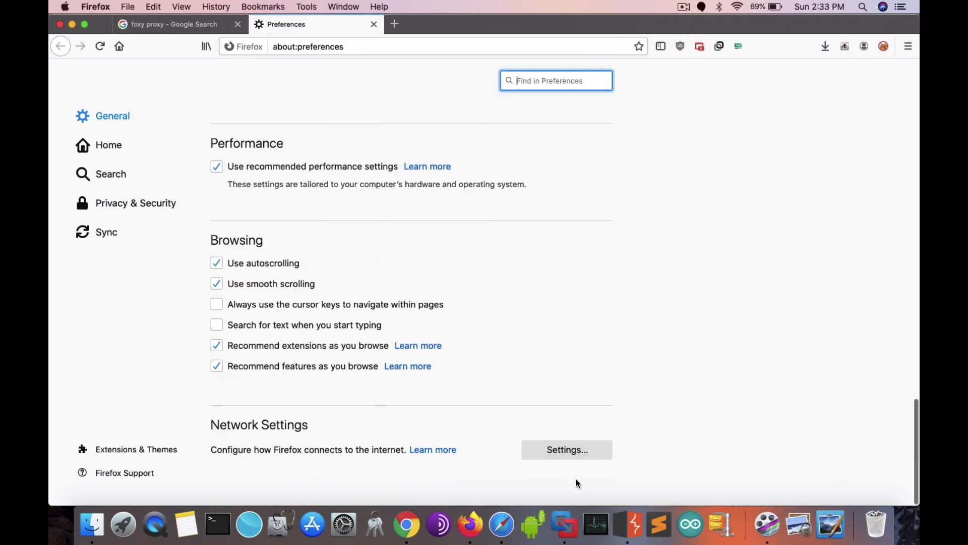
{"action": "left_click", "coordinate": [576, 452]}
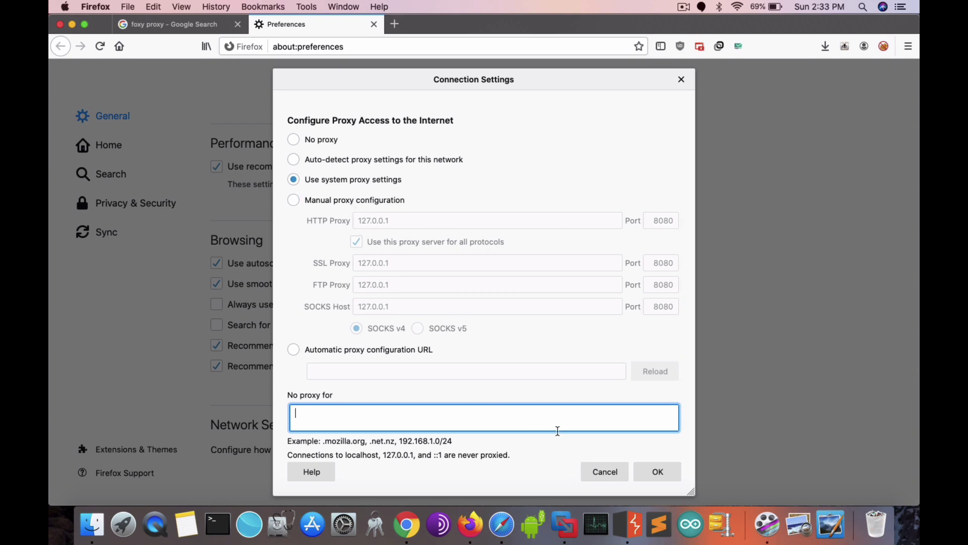
Check the proxy listener in Burp Suite's proxy options, return to Firefox and close the preferences.
{"action": "left_click", "coordinate": [630, 510]}
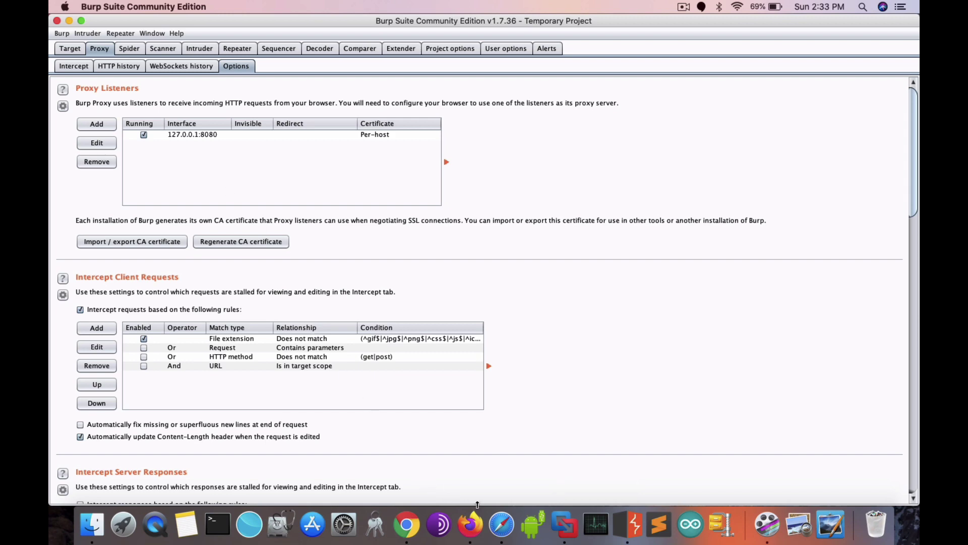
{"action": "left_click", "coordinate": [471, 526]}
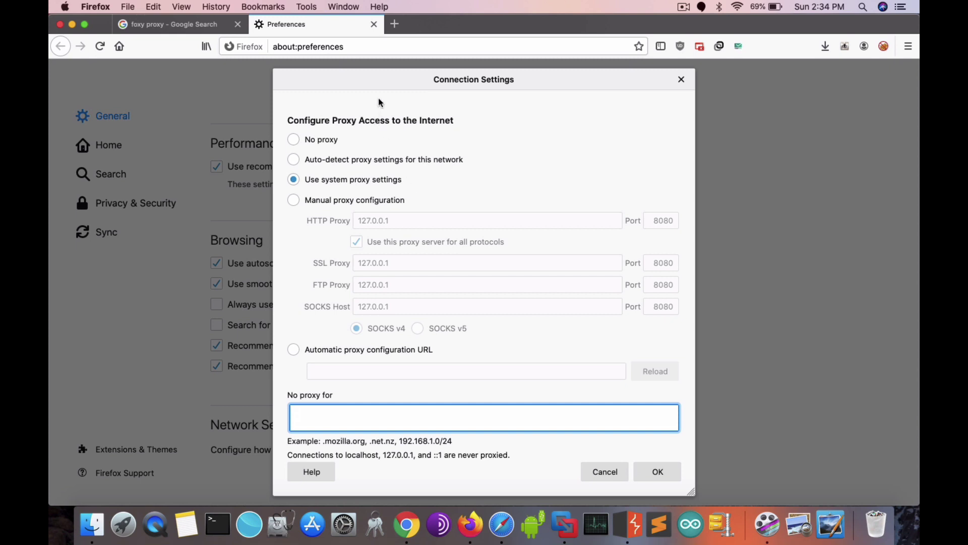
{"action": "left_click", "coordinate": [374, 24]}
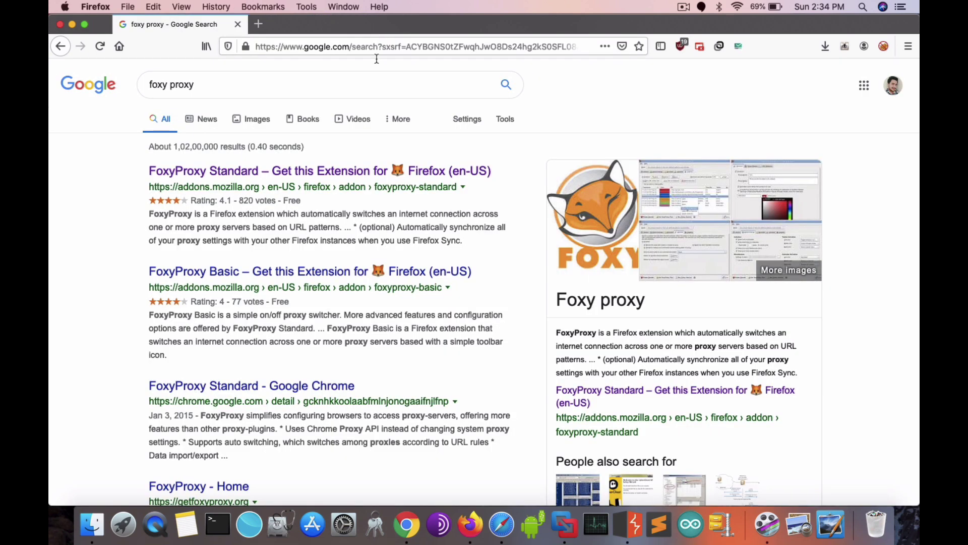
Open the FoxyProxy Standard add-on page from the search results and bring up the FoxyProxy options.
{"action": "left_click", "coordinate": [393, 174]}
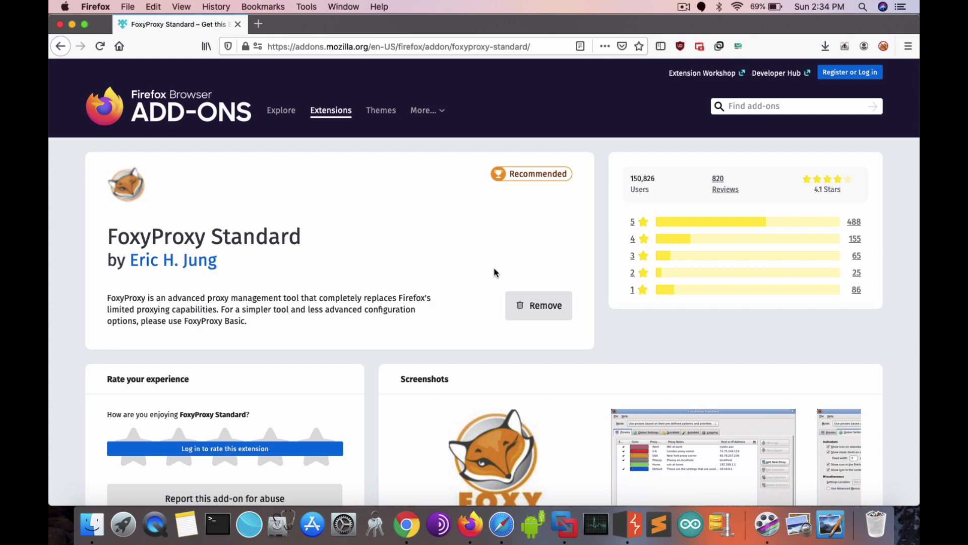
{"action": "left_click", "coordinate": [882, 44]}
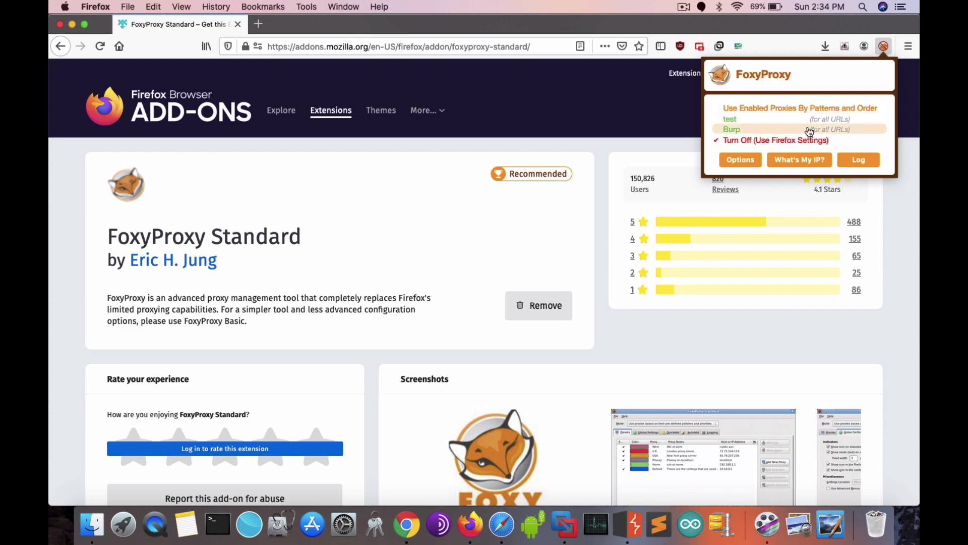
{"action": "left_click", "coordinate": [741, 158]}
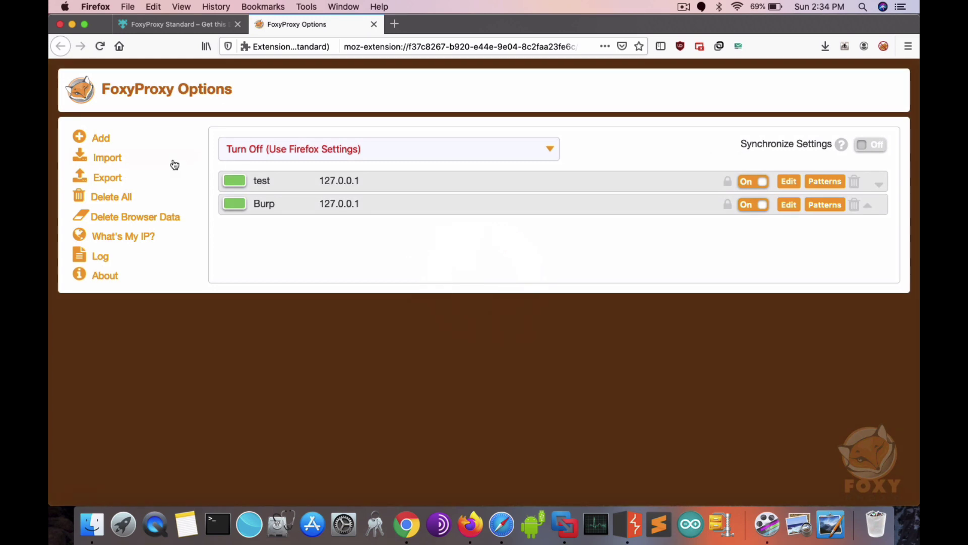
Add and save an HTTP proxy titled with a first name, using address 127.0.0.1 and port 8080.
{"action": "left_click", "coordinate": [100, 139]}
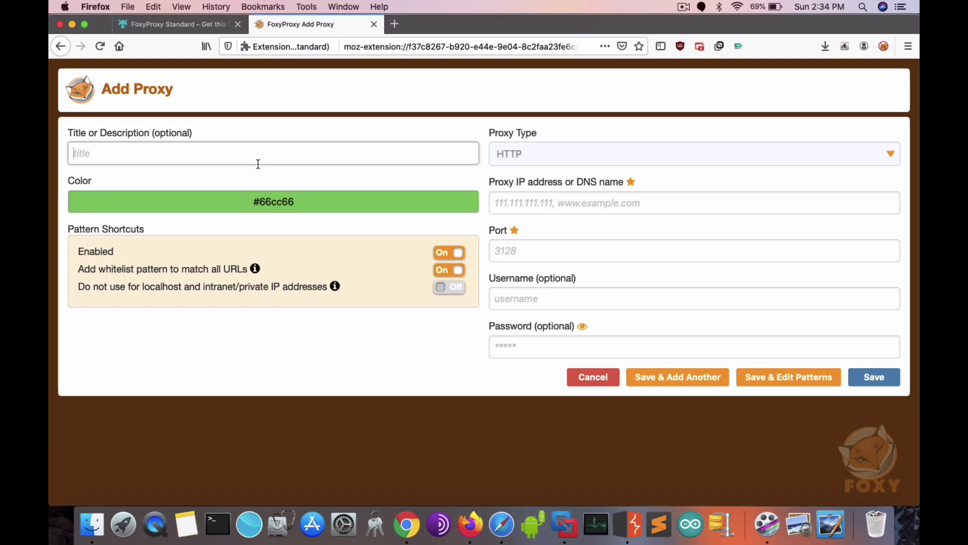
{"action": "type", "text": "suresh"}
{"action": "left_click", "coordinate": [528, 203]}
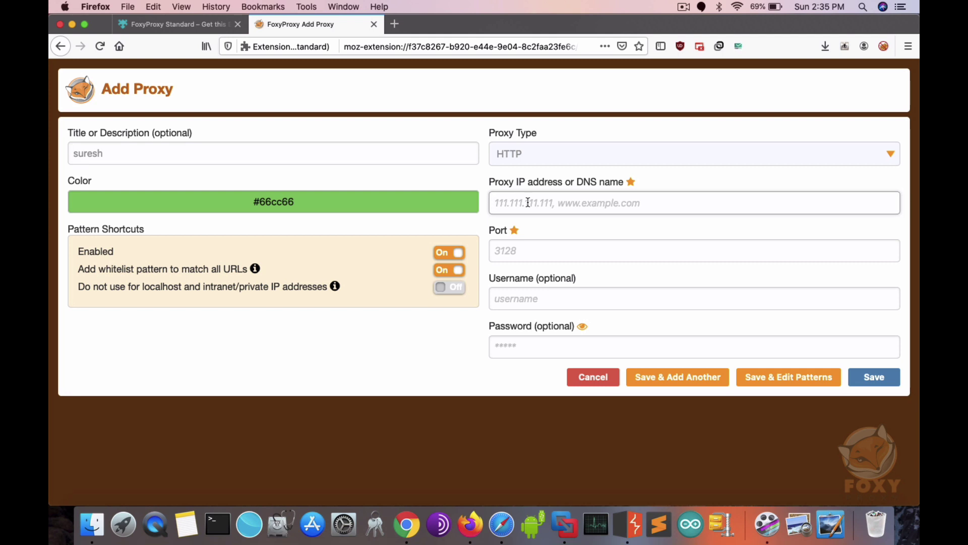
{"action": "type", "text": "127"}
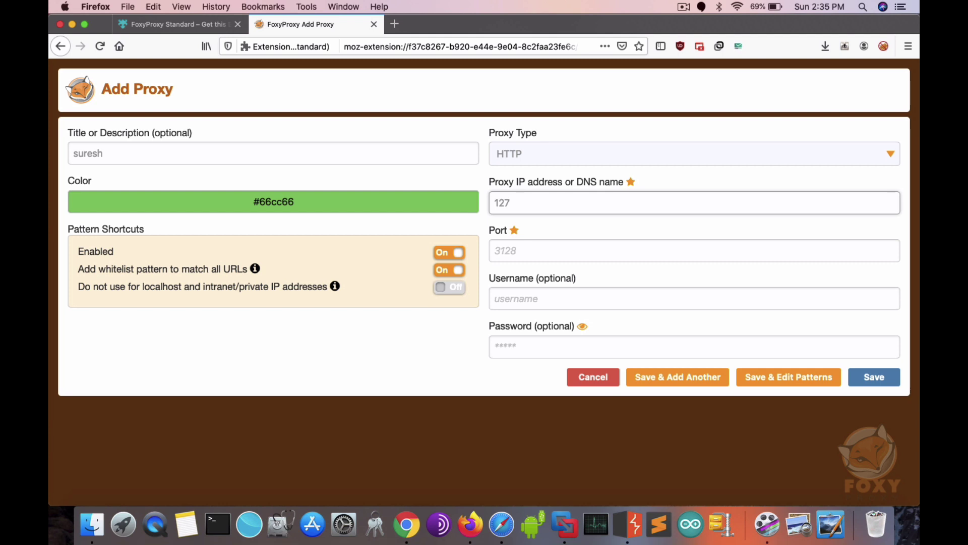
{"action": "type", "text": ".0.0.1"}
{"action": "left_click", "coordinate": [541, 244]}
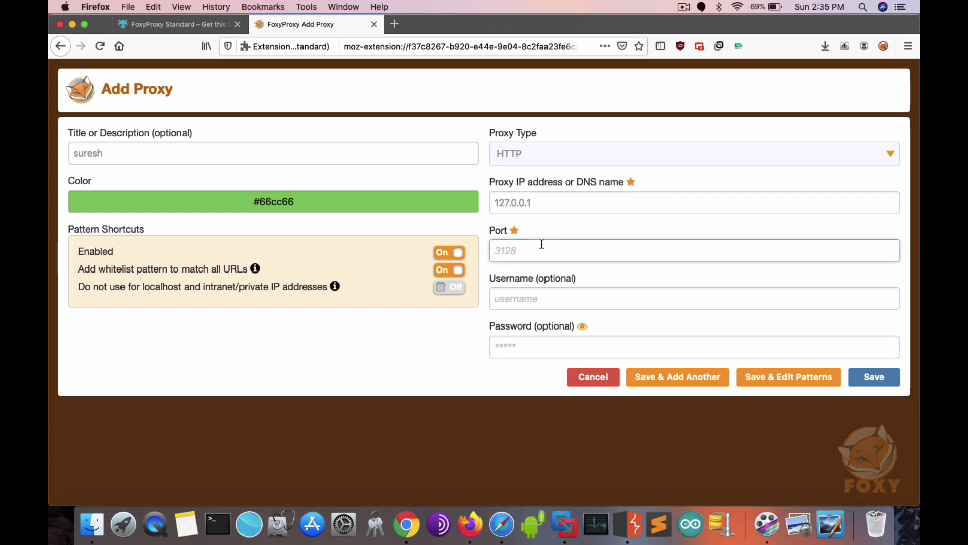
{"action": "type", "text": "8080"}
{"action": "left_click", "coordinate": [916, 380]}
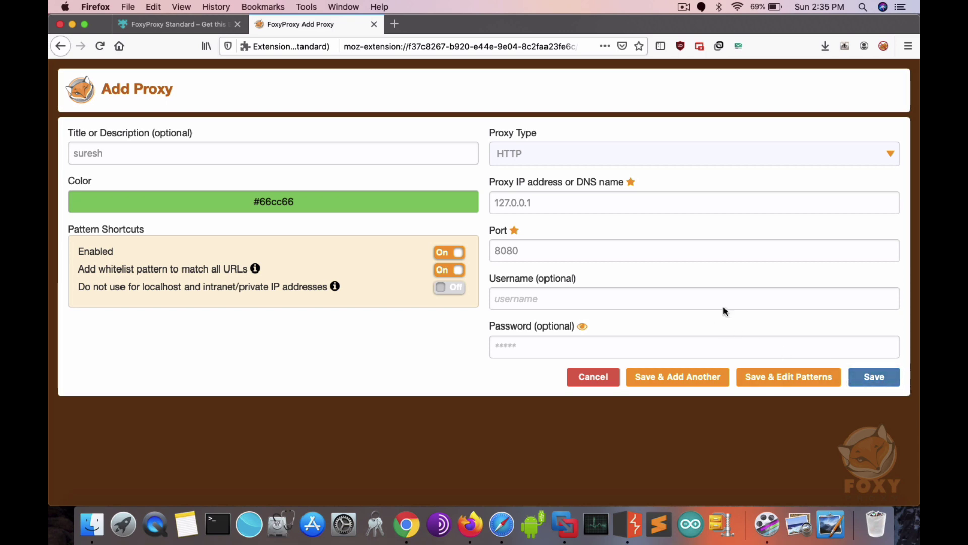
{"action": "left_click", "coordinate": [874, 381]}
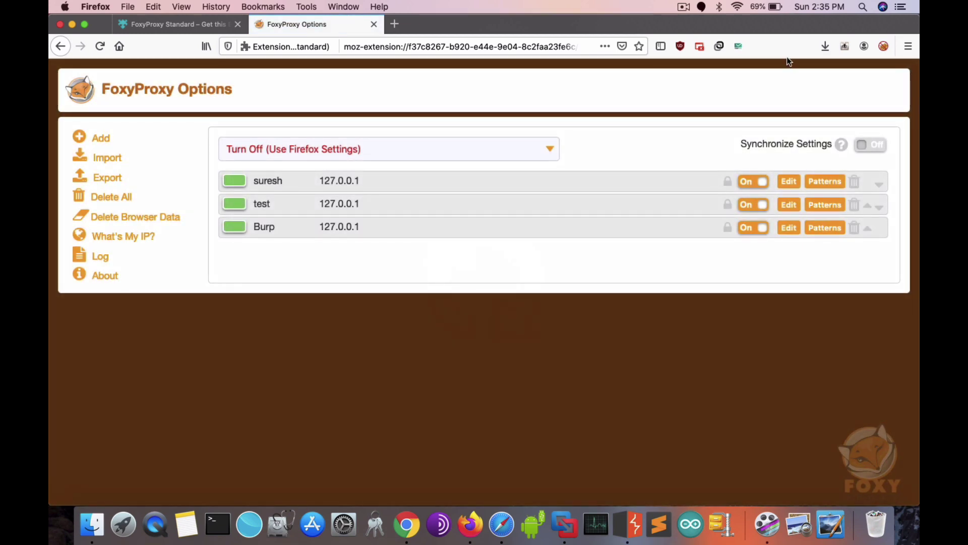
Look over the FoxyProxy proxy list and load google.com in a new tab without selecting a proxy.
{"action": "left_click", "coordinate": [882, 46]}
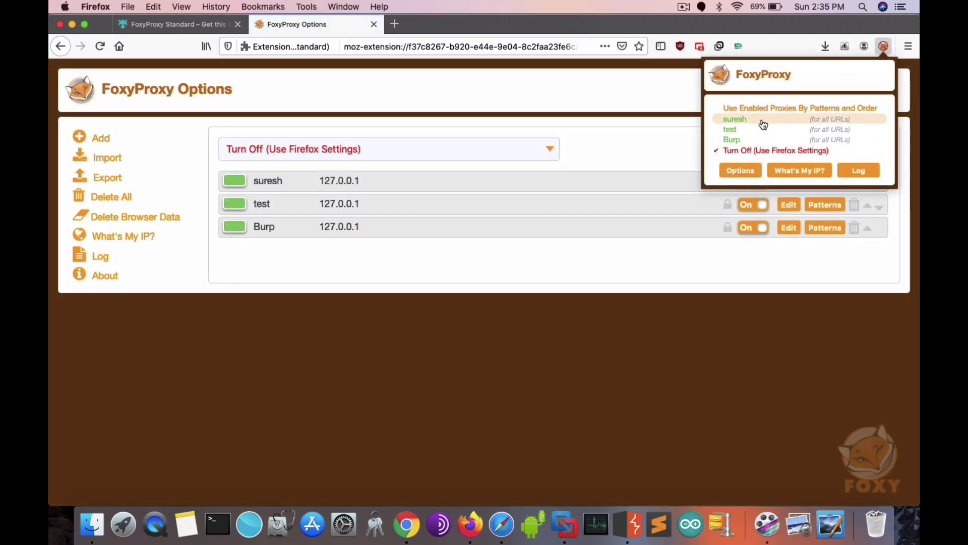
{"action": "left_click", "coordinate": [394, 25]}
{"action": "type", "text": "google.com/"}
{"action": "key", "text": "Return"}
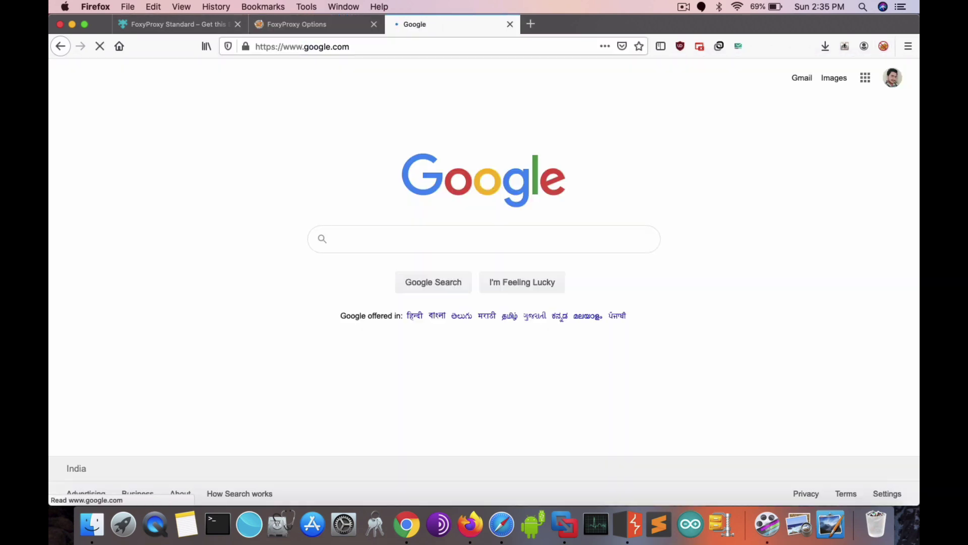
Activate the newly added proxy in FoxyProxy and show the proxy Intercept view in Burp Suite.
{"action": "left_click", "coordinate": [884, 46]}
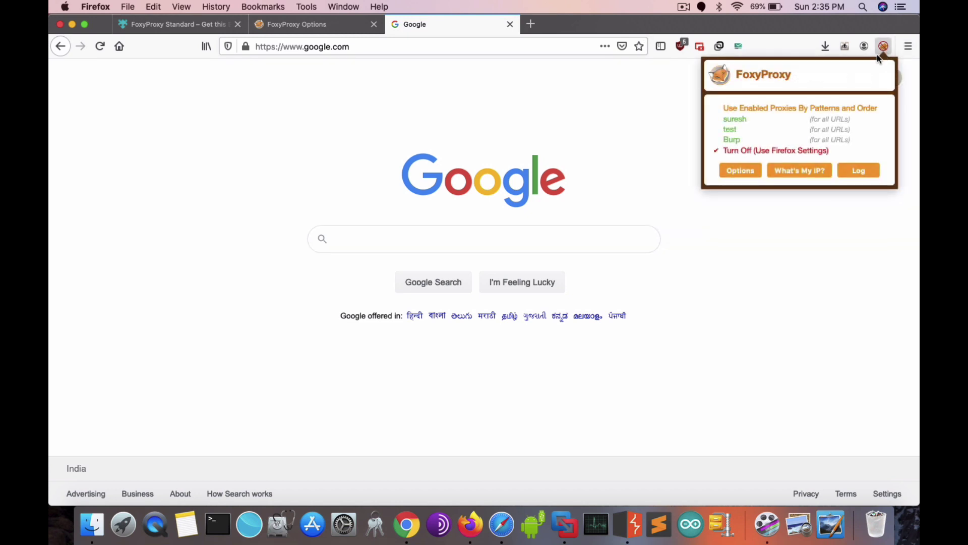
{"action": "left_click", "coordinate": [747, 123]}
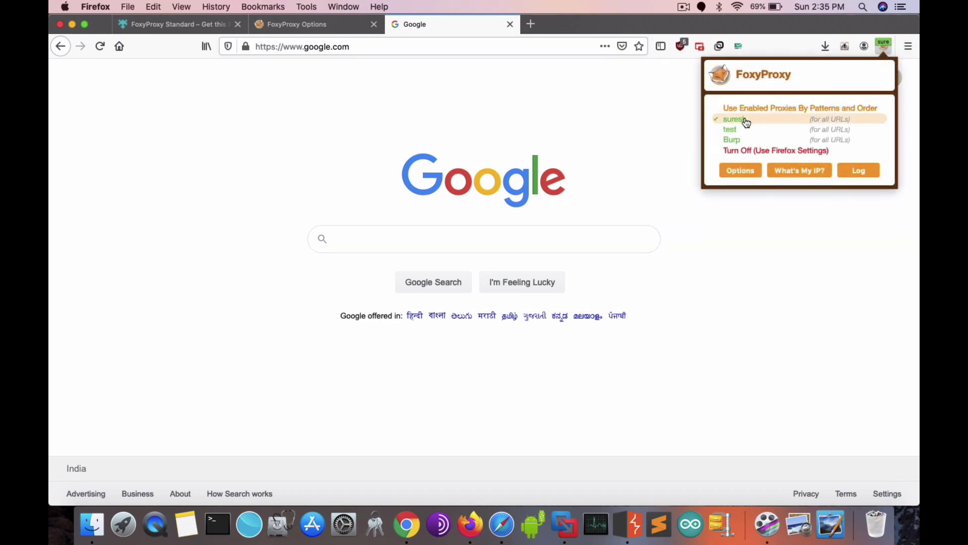
{"action": "left_click", "coordinate": [627, 525]}
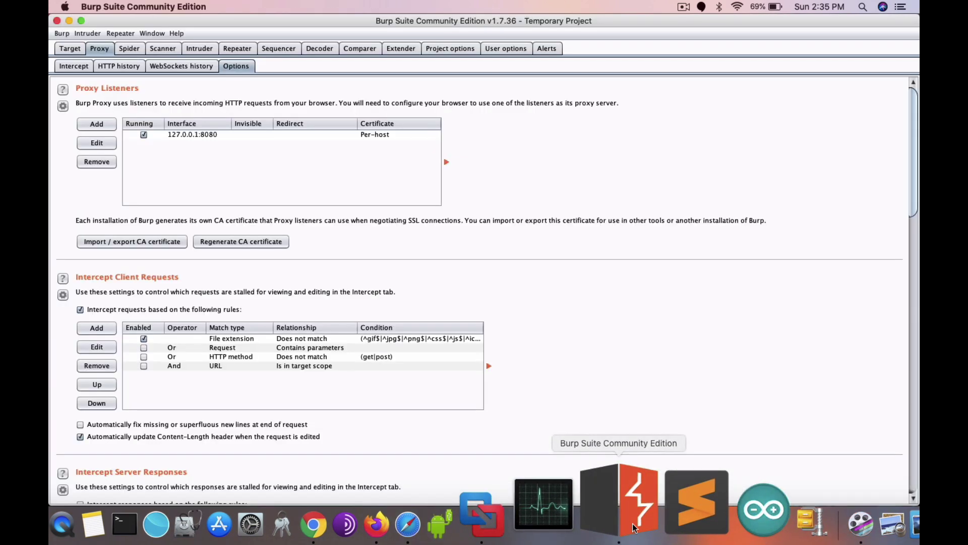
{"action": "left_click", "coordinate": [75, 66]}
Switch back to Firefox and request google.com again through the active proxy.
{"action": "left_click", "coordinate": [470, 524]}
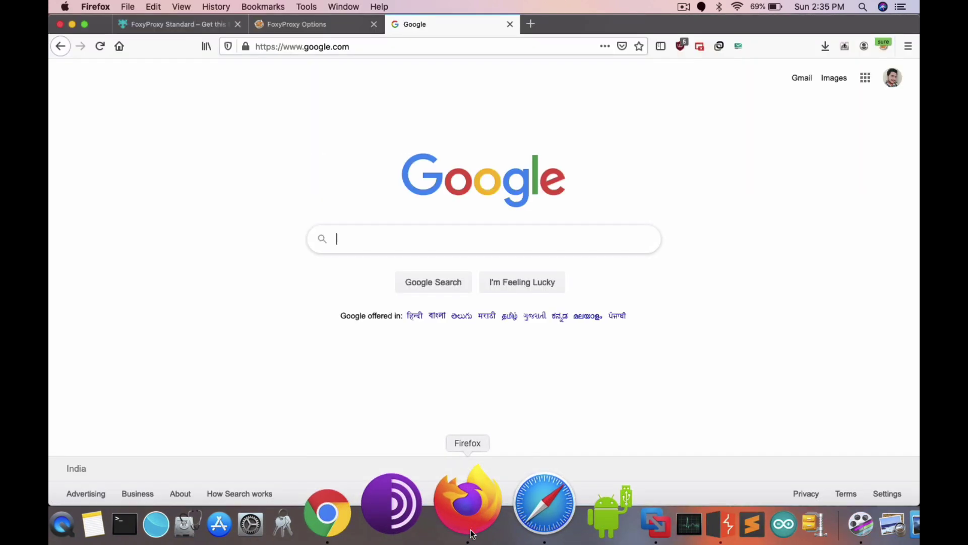
{"action": "left_click", "coordinate": [344, 47]}
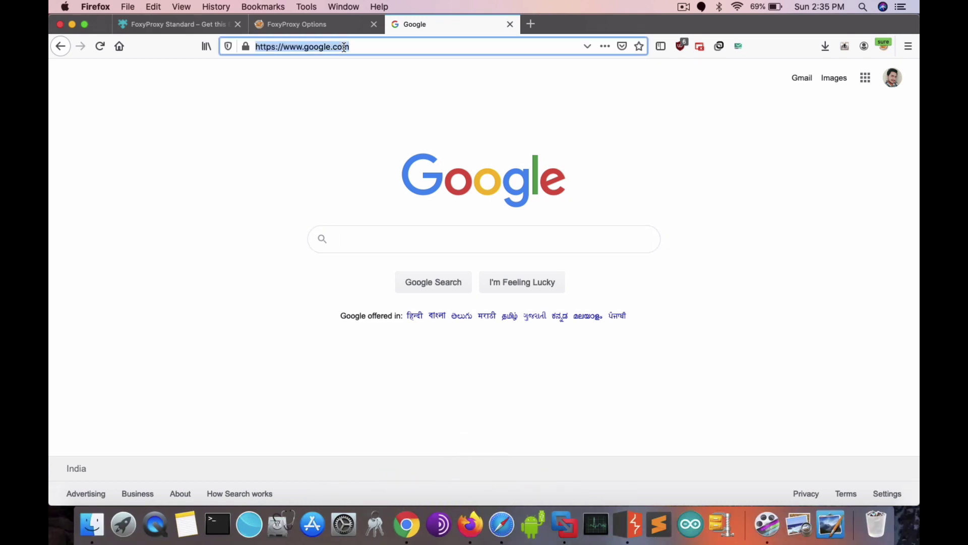
{"action": "type", "text": "google.com/"}
{"action": "key", "text": "Return"}
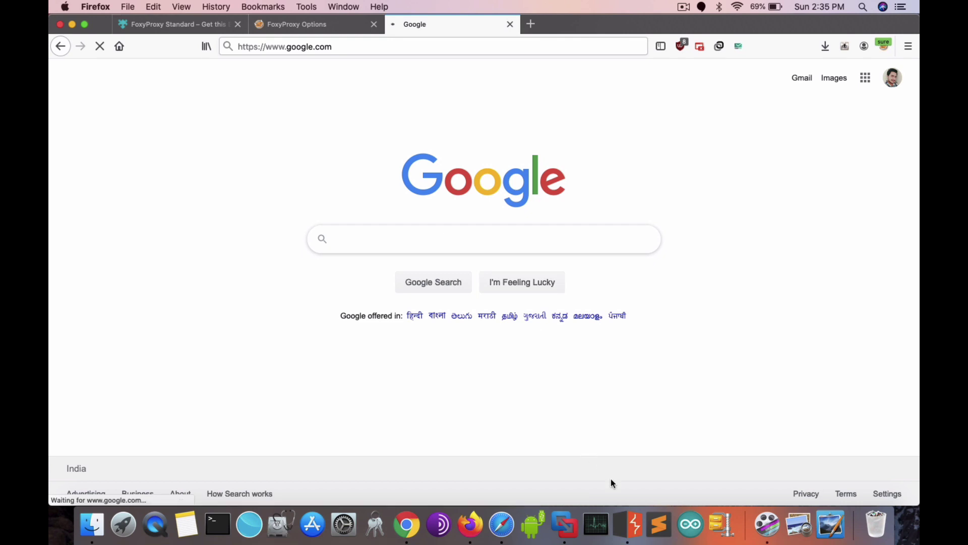
Switch to Burp Suite, forward all the intercepted requests and return to the Google page in Firefox.
{"action": "left_click", "coordinate": [625, 512]}
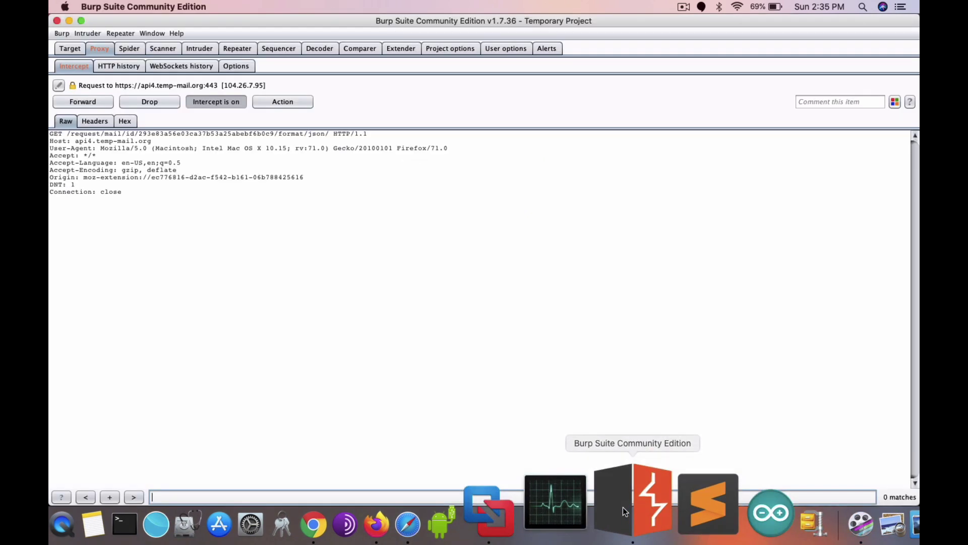
{"action": "left_click", "coordinate": [90, 101]}
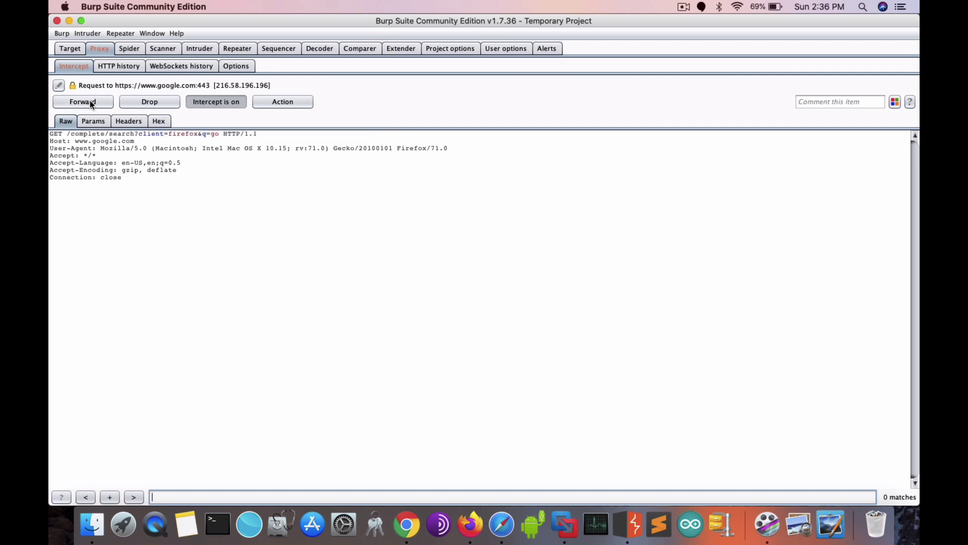
{"action": "left_click", "coordinate": [90, 101]}
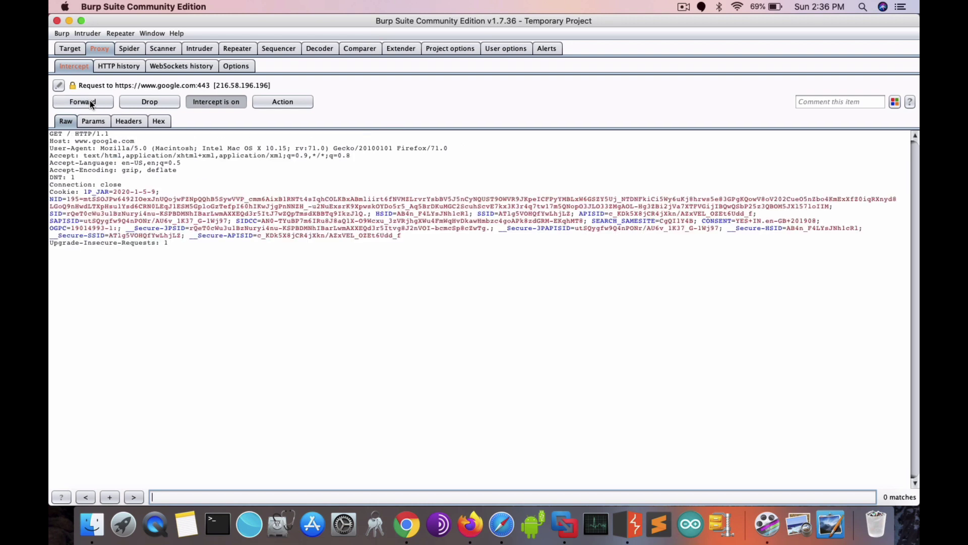
{"action": "left_click", "coordinate": [90, 101]}
{"action": "left_click", "coordinate": [90, 101]}
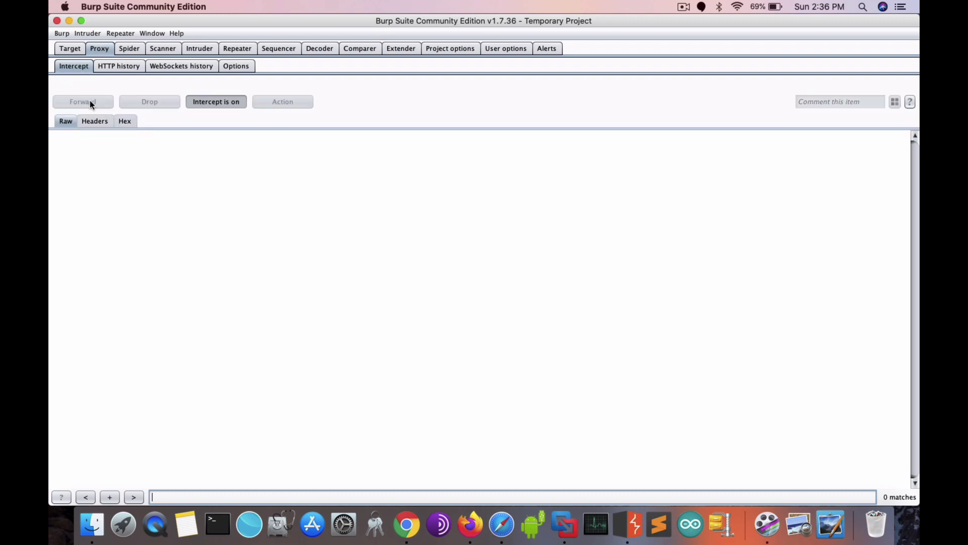
{"action": "left_click", "coordinate": [464, 512]}
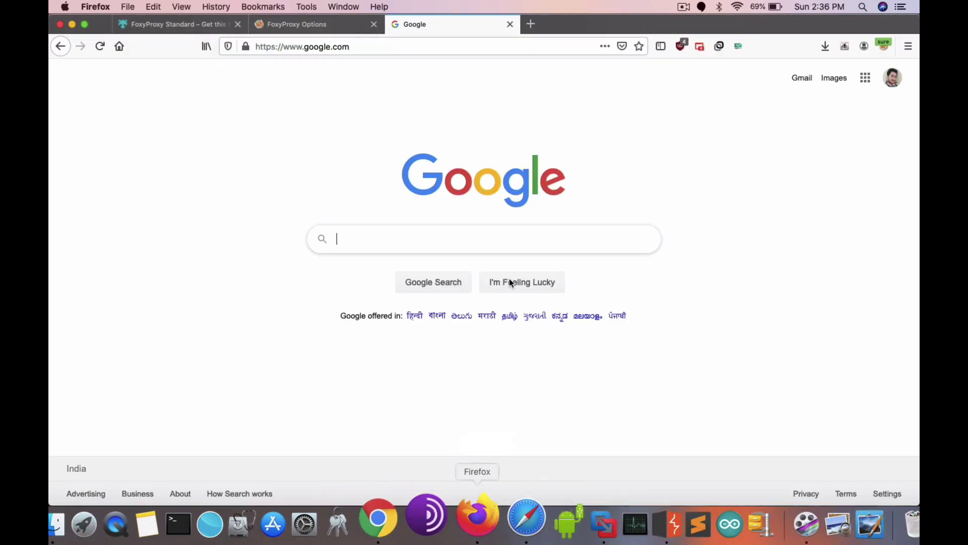
Turn FoxyProxy off so Firefox's own settings apply, and load google.com in a new tab.
{"action": "left_click", "coordinate": [532, 29]}
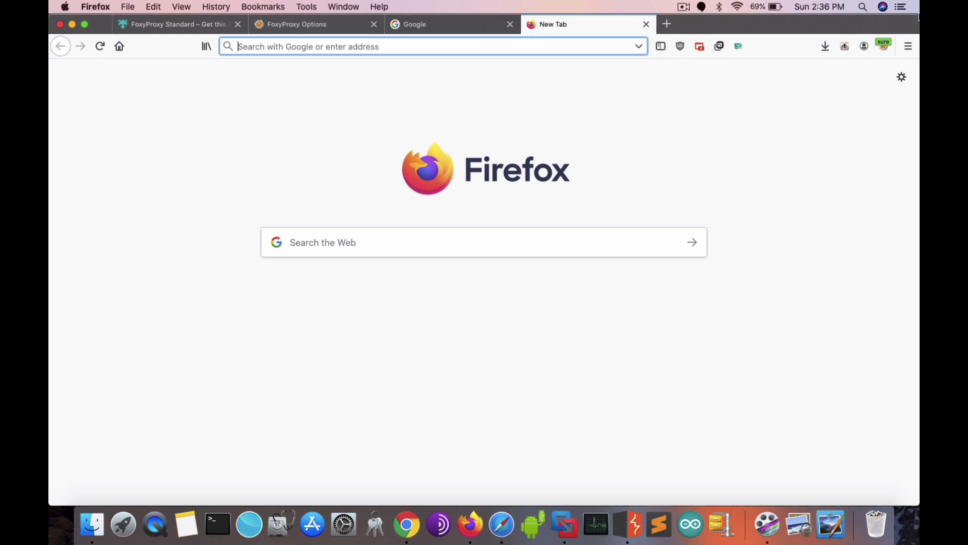
{"action": "left_click", "coordinate": [885, 51]}
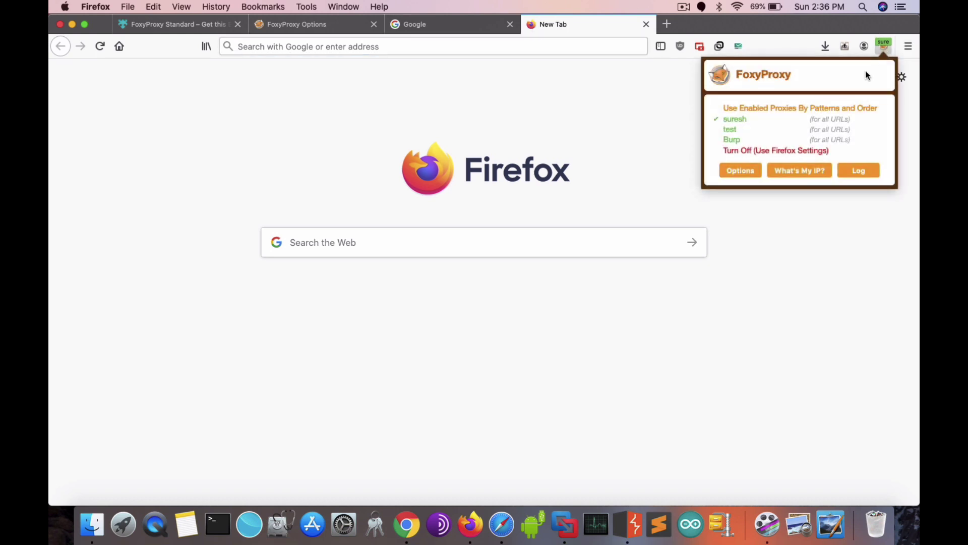
{"action": "left_click", "coordinate": [743, 151]}
{"action": "left_click", "coordinate": [434, 39]}
{"action": "type", "text": "google.com/"}
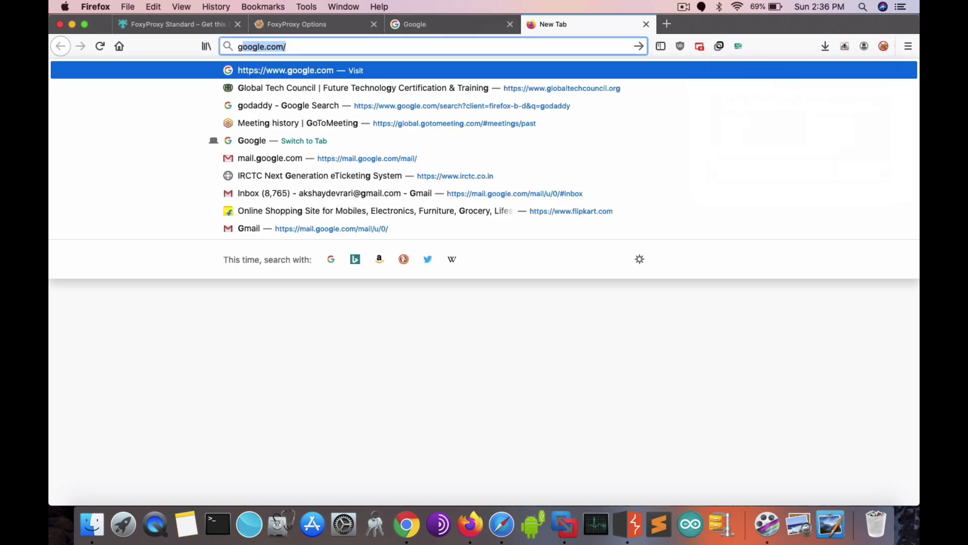
{"action": "key", "text": "Return"}
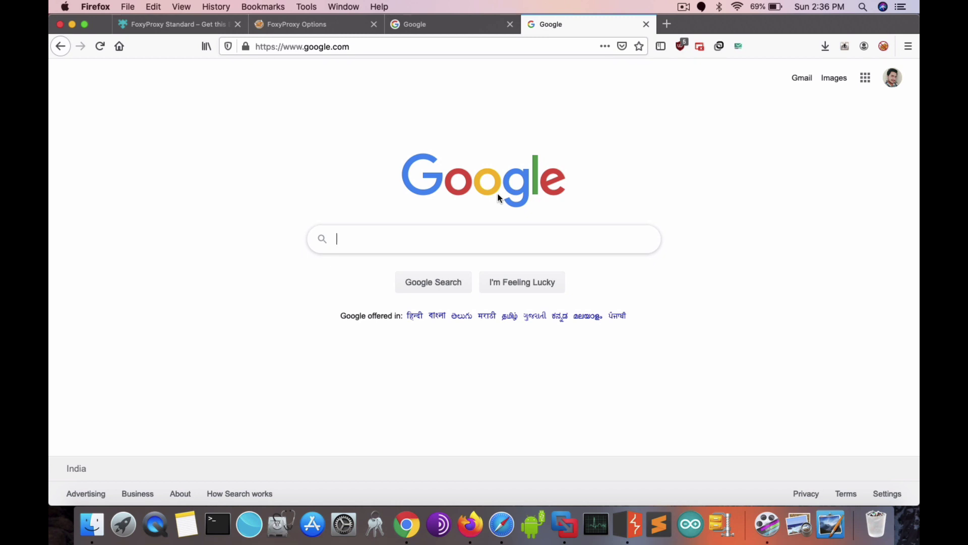
{"action": "left_click", "coordinate": [684, 8]}
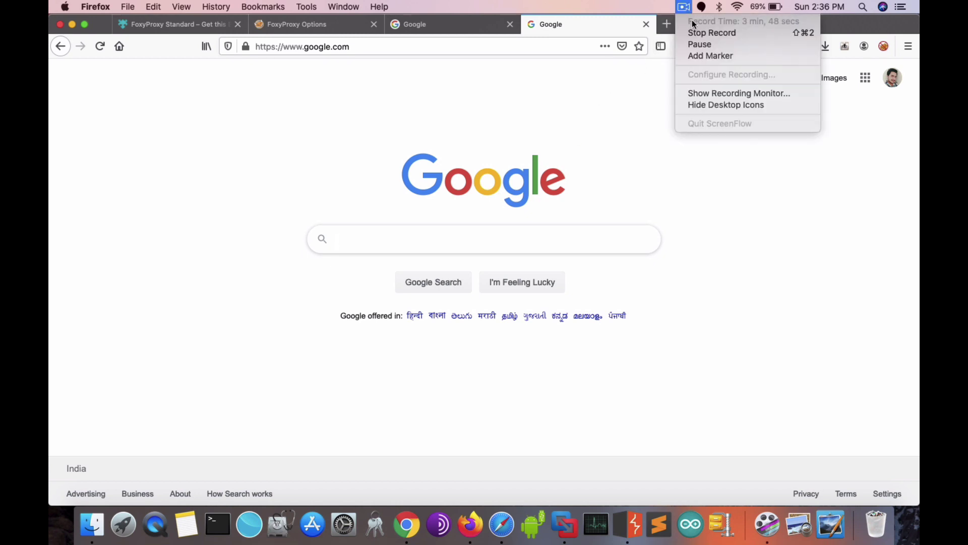